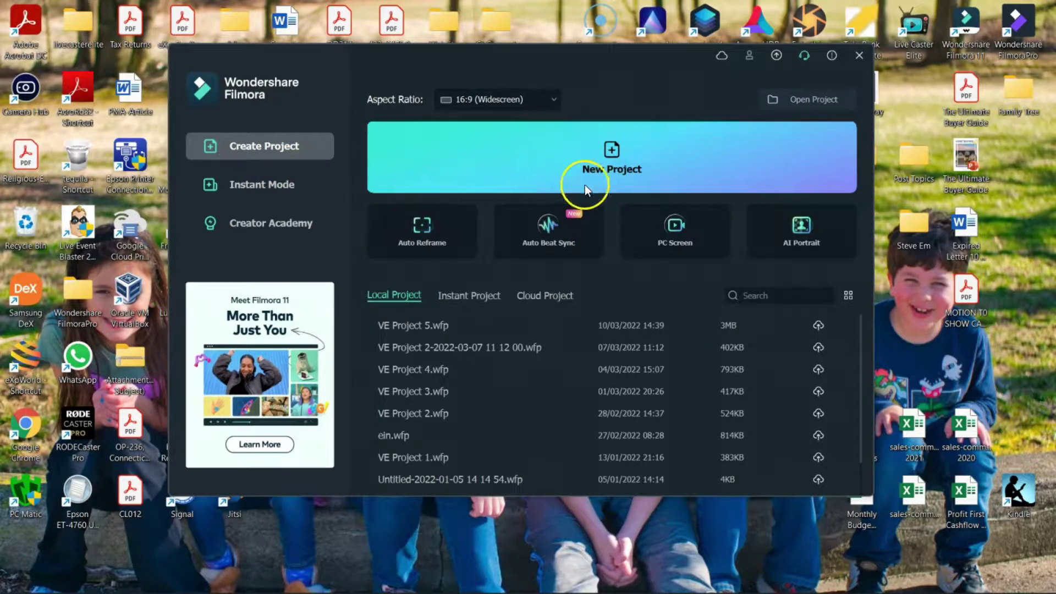
- Switch to Instant Mode and scroll the template gallery through Family, Slideshow and Upbeat to Vlog
left_click(268, 187)
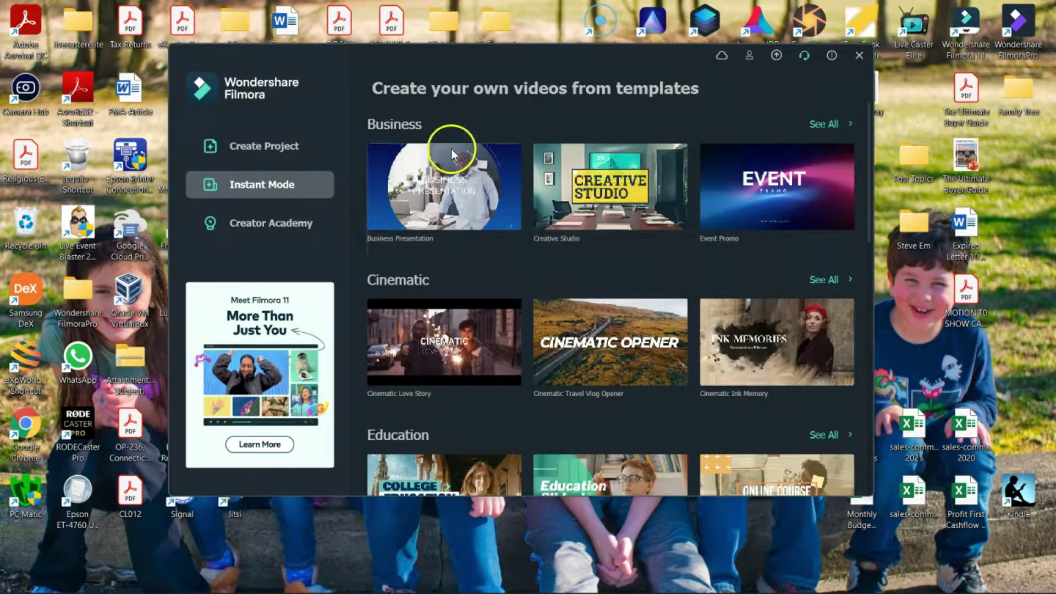
scroll(480, 181, "down", 2)
scroll(495, 204, "down", 2)
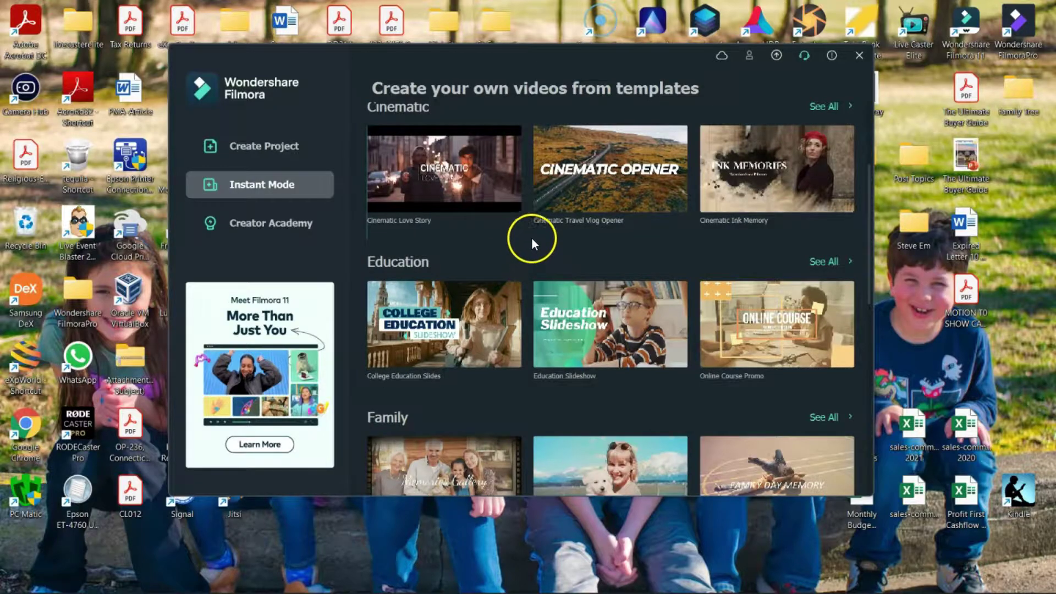
scroll(538, 244, "down", 6)
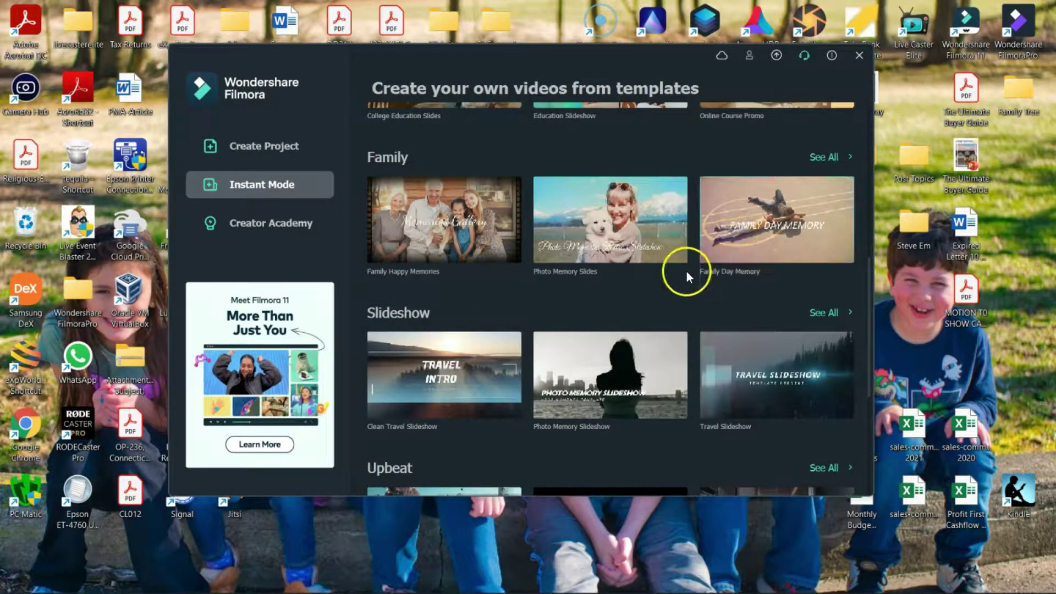
scroll(577, 292, "down", 2)
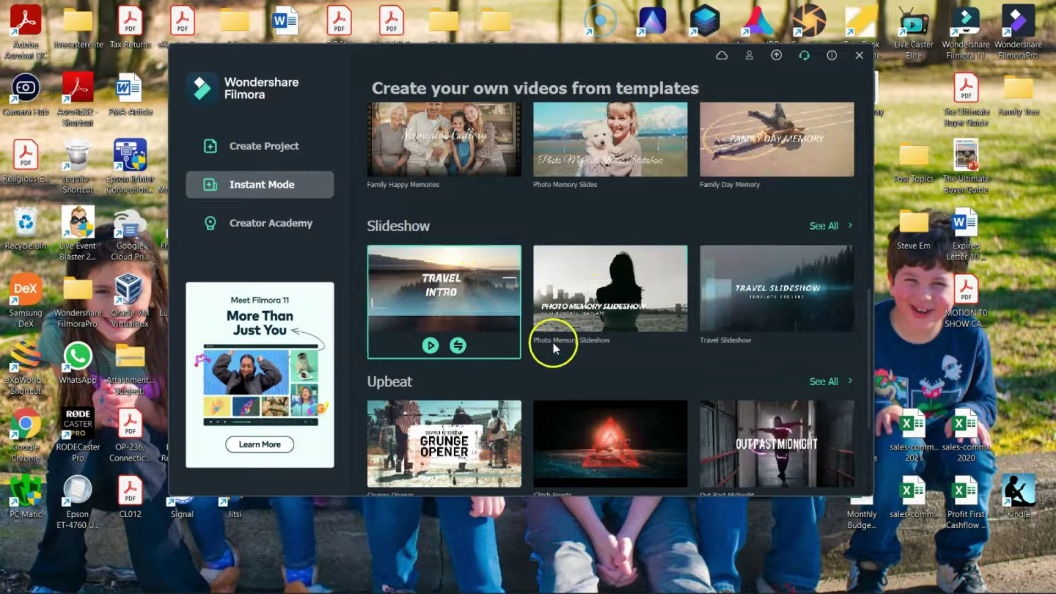
scroll(768, 320, "down", 2)
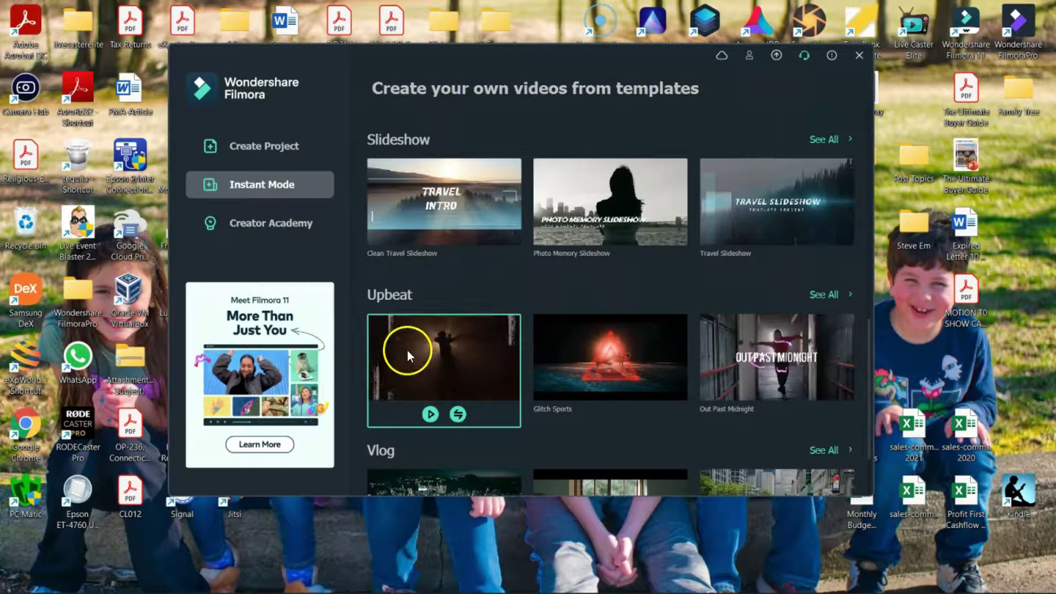
scroll(730, 362, "down", 2)
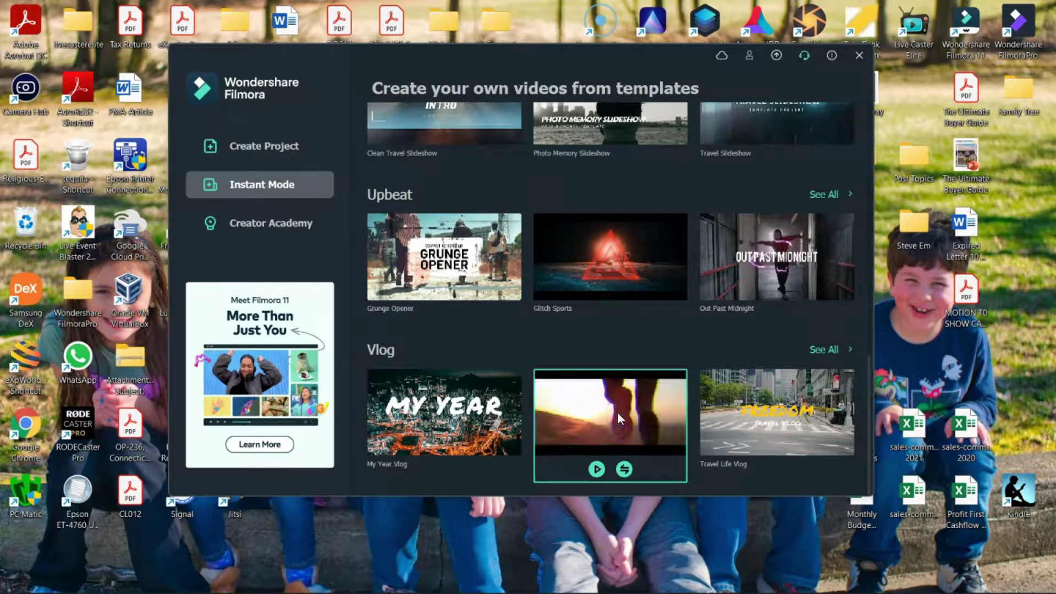
- Preview and close YouTube Channel Opener, then open the 0:39 Cinematic Ink Memory template preview
left_click(601, 472)
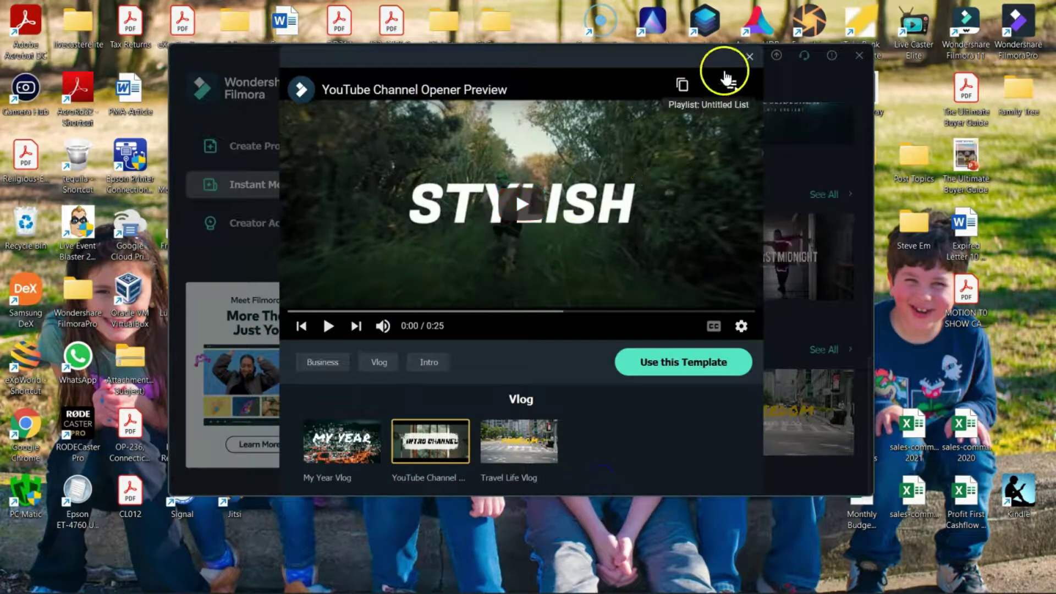
left_click(750, 57)
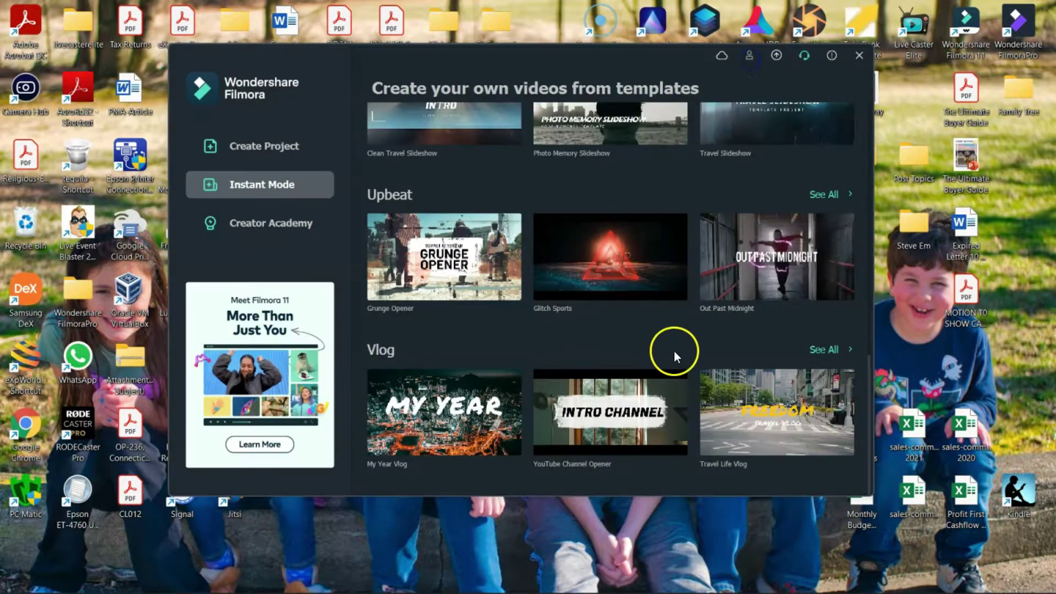
scroll(674, 349, "up", 10)
mouse_move(792, 367)
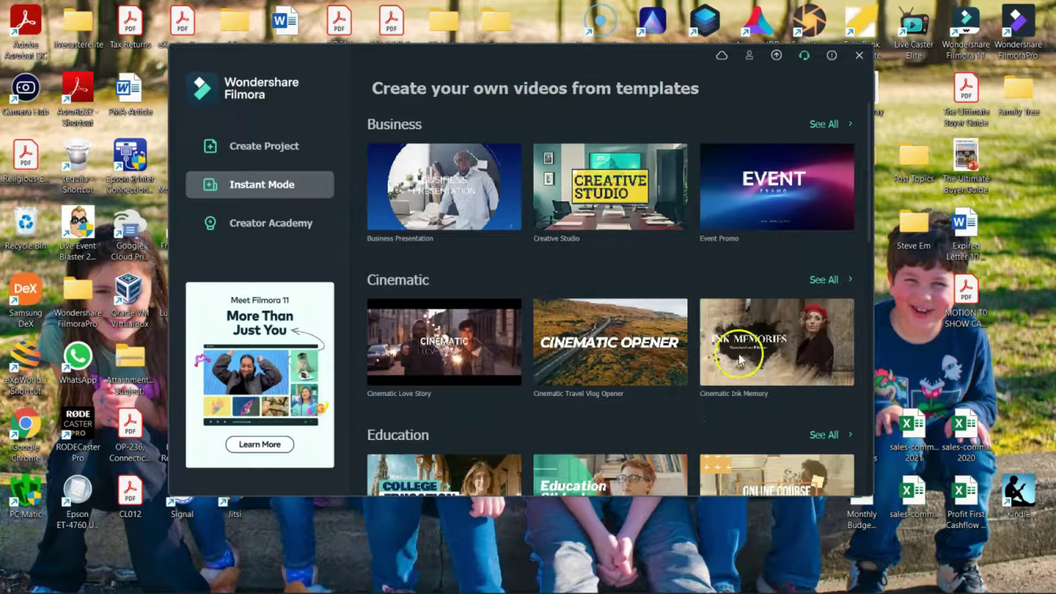
left_click(765, 396)
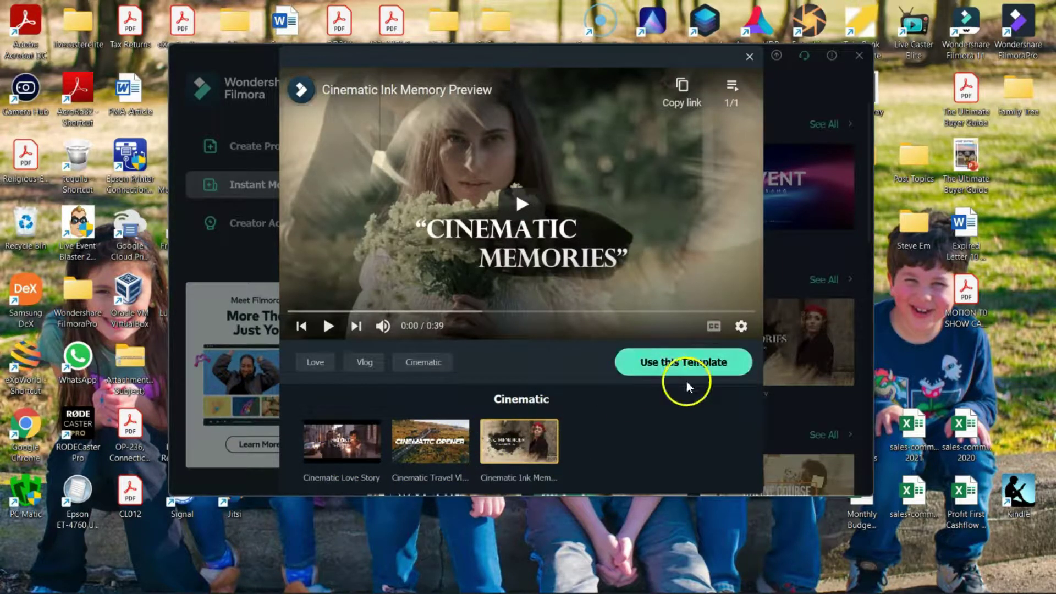
- Use the Cinematic Ink Memory template and import seven stock clips, from aerial city to running woman
left_click(676, 363)
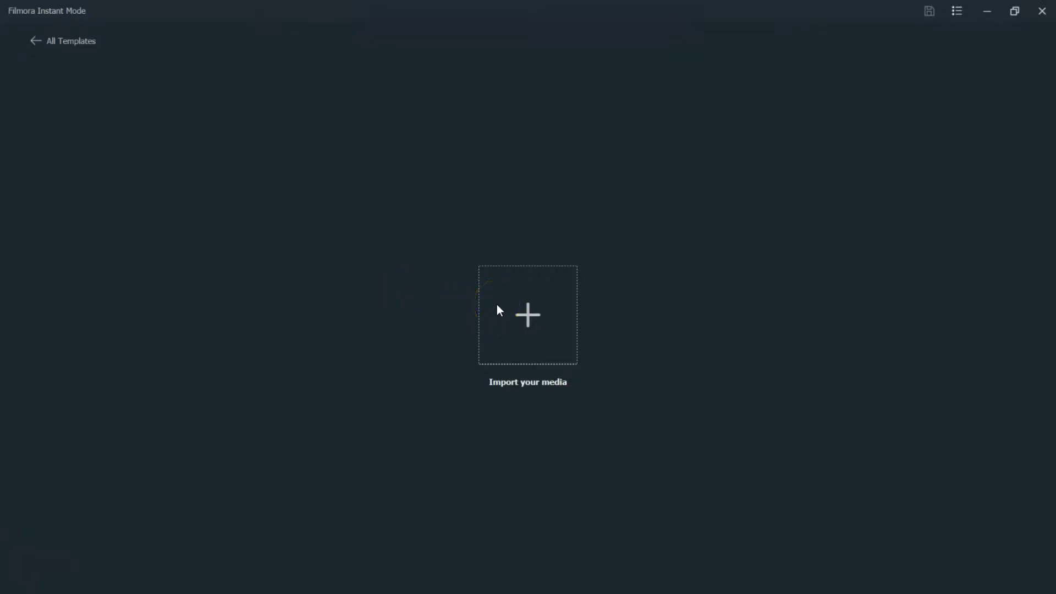
left_click(541, 306)
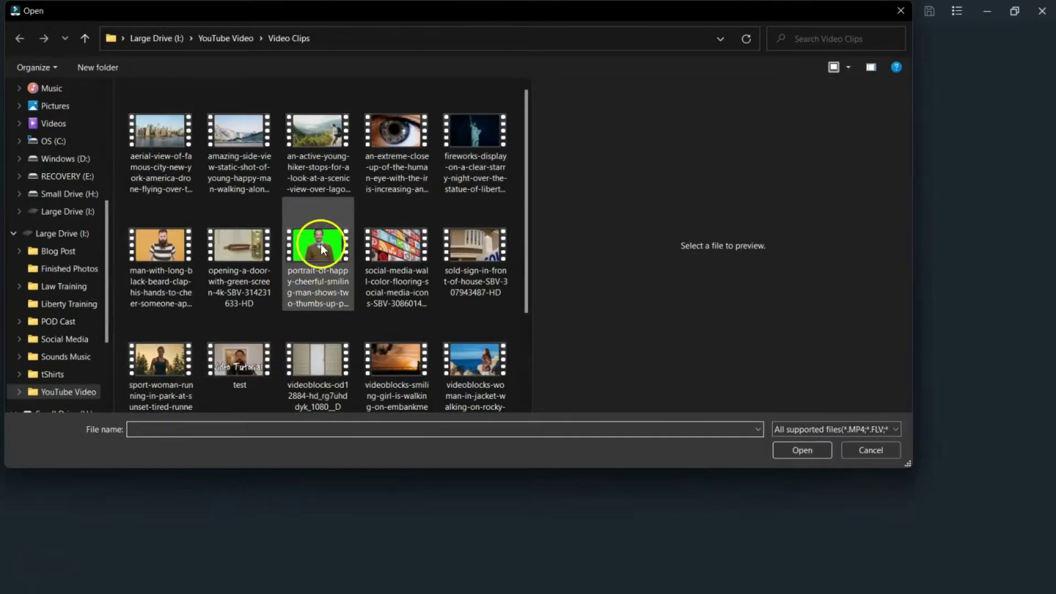
left_click(171, 165)
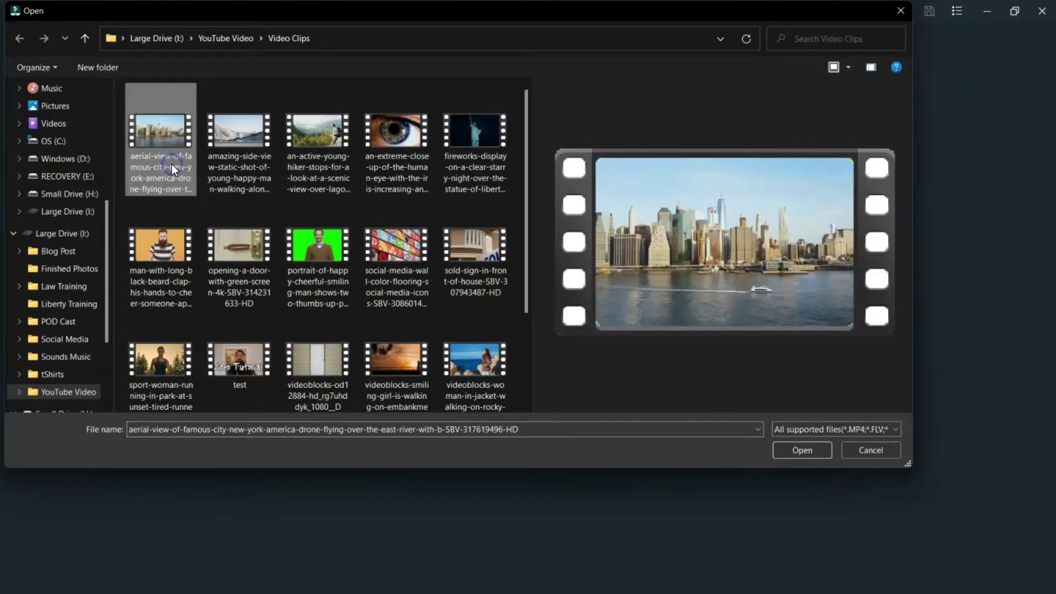
left_click(246, 159, "ctrl")
left_click(322, 175, "ctrl")
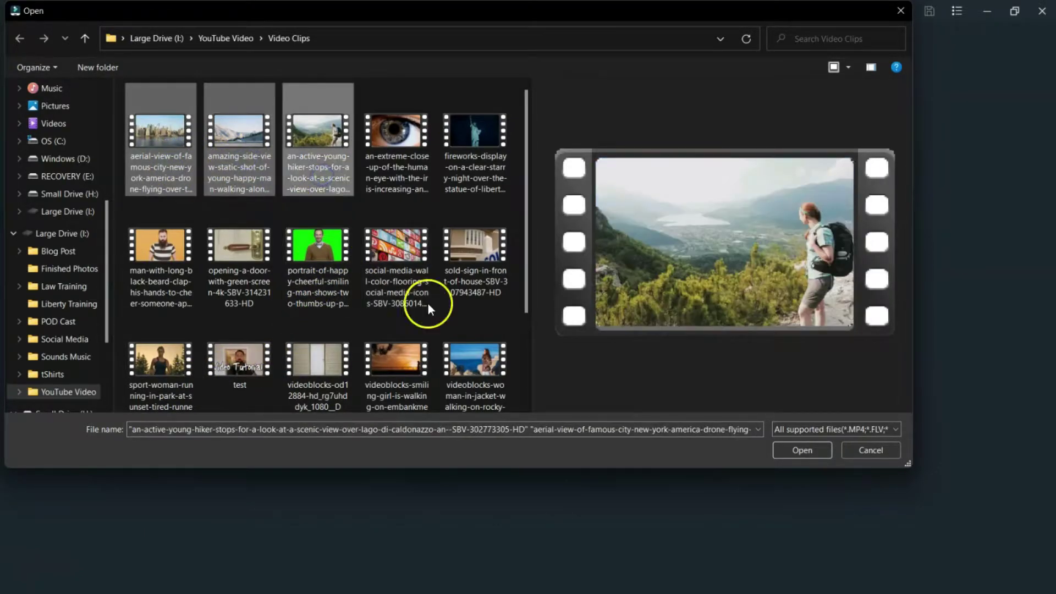
left_click(466, 248, "ctrl")
left_click(478, 378, "ctrl")
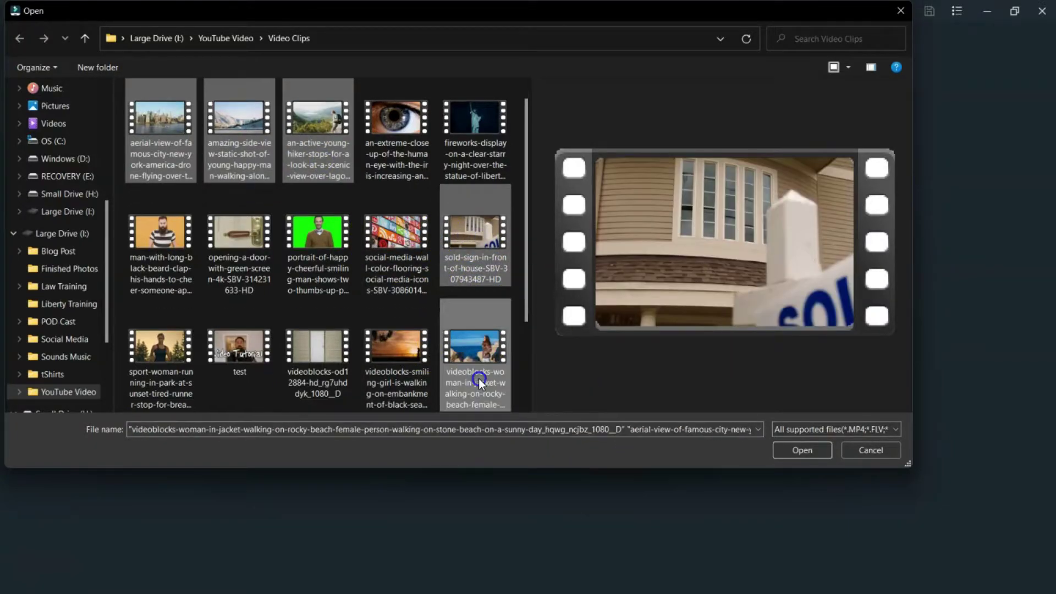
left_click(415, 380, "ctrl")
left_click(160, 365, "ctrl")
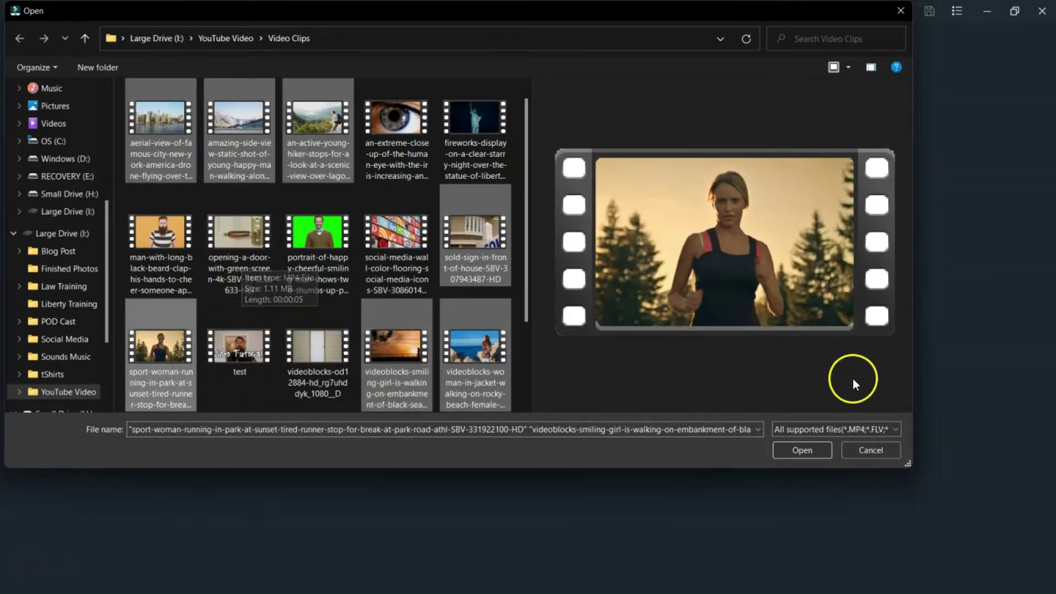
left_click(811, 456)
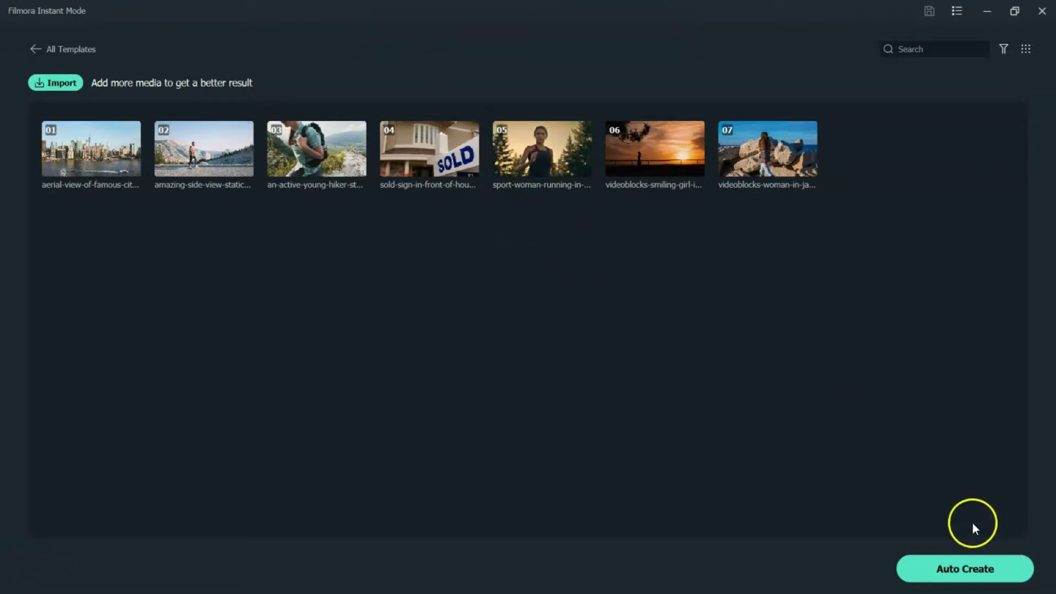
- Auto Create the intro, then pause the preview and rewind to the opening ink splash
left_click(937, 571)
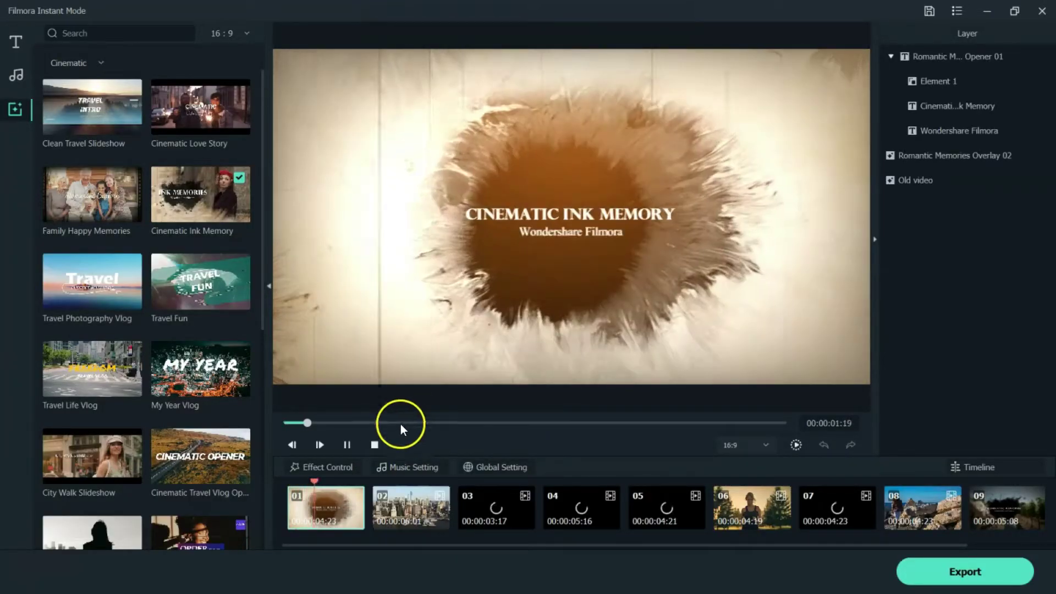
left_click(349, 445)
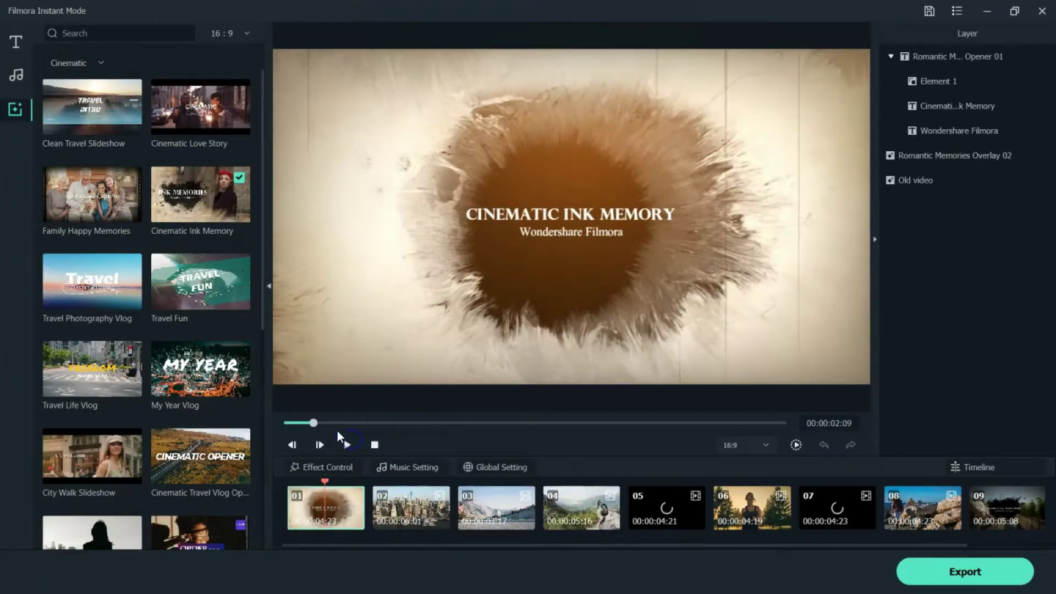
left_click_drag(314, 423, 283, 422)
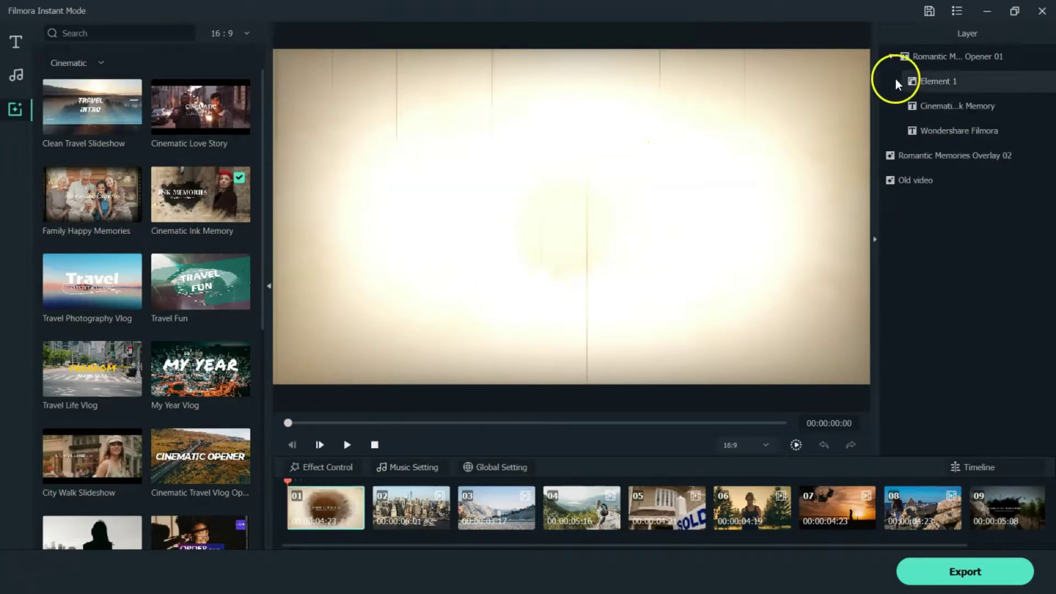
left_click(77, 63)
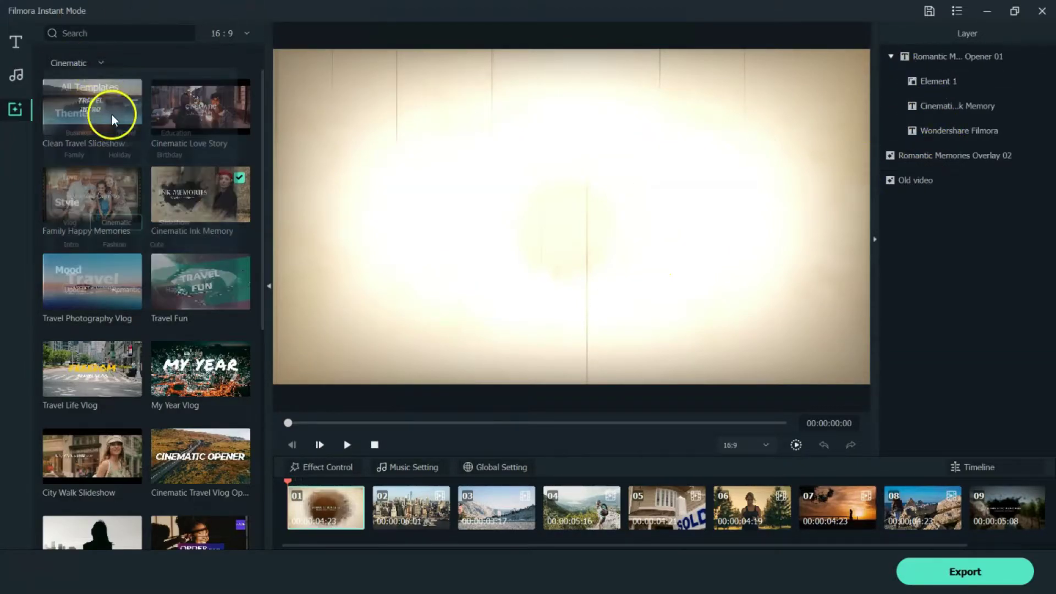
left_click(16, 77)
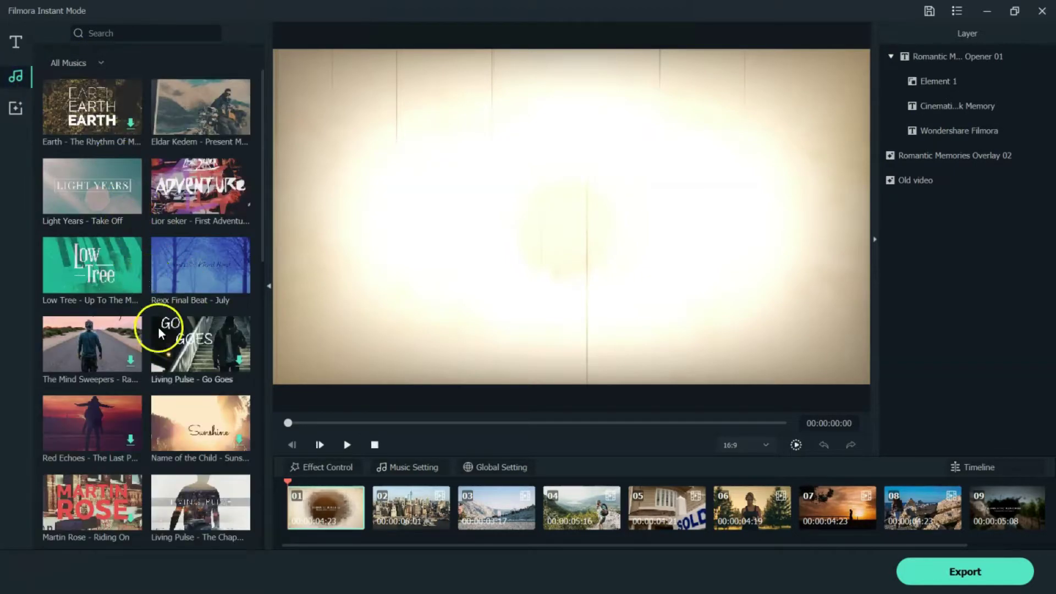
scroll(159, 332, "down", 15)
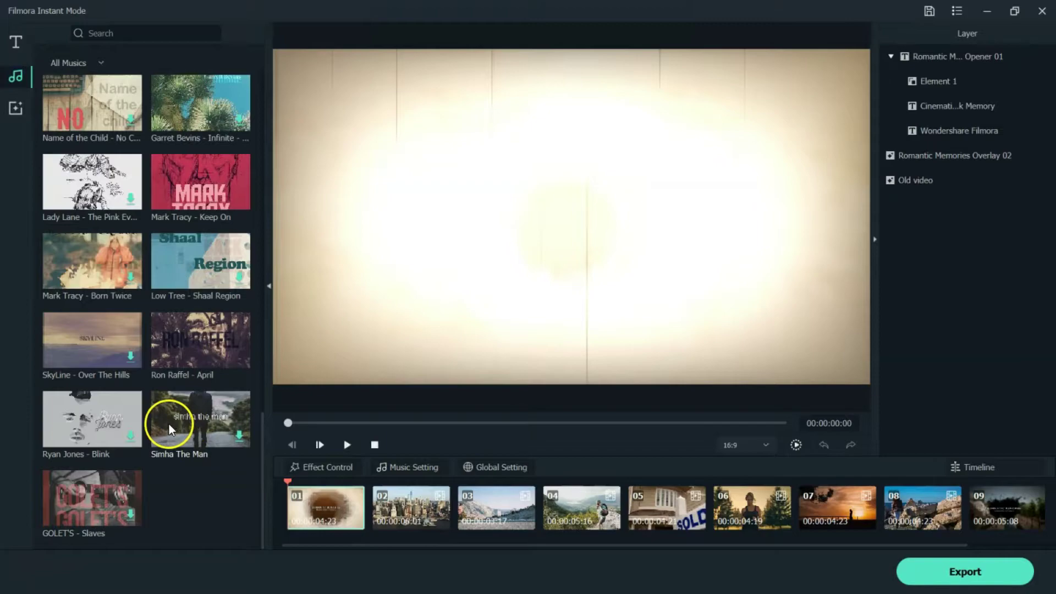
scroll(169, 424, "up", 10)
left_click(74, 63)
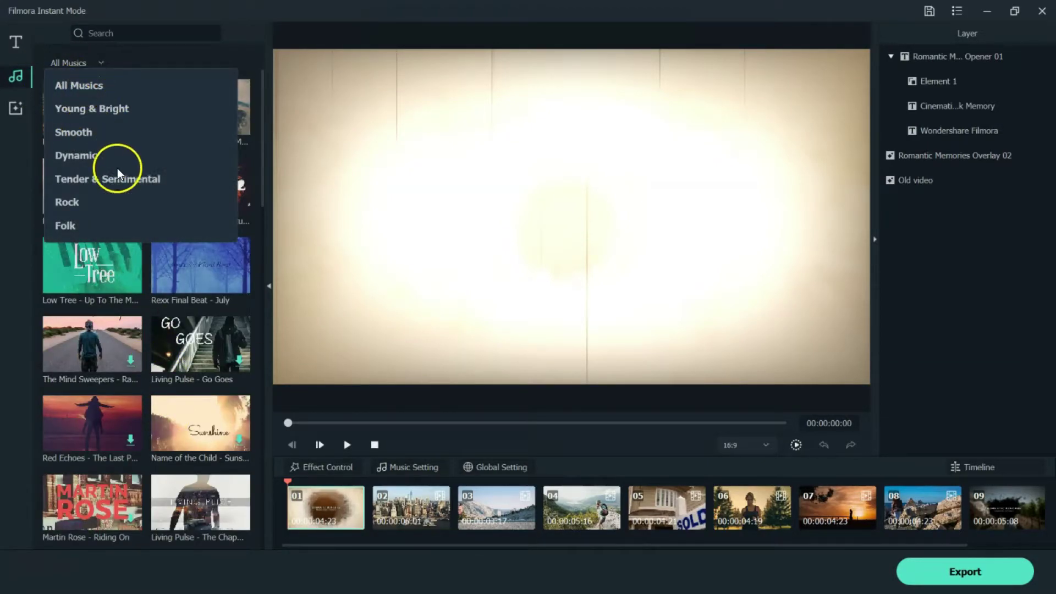
left_click(16, 42)
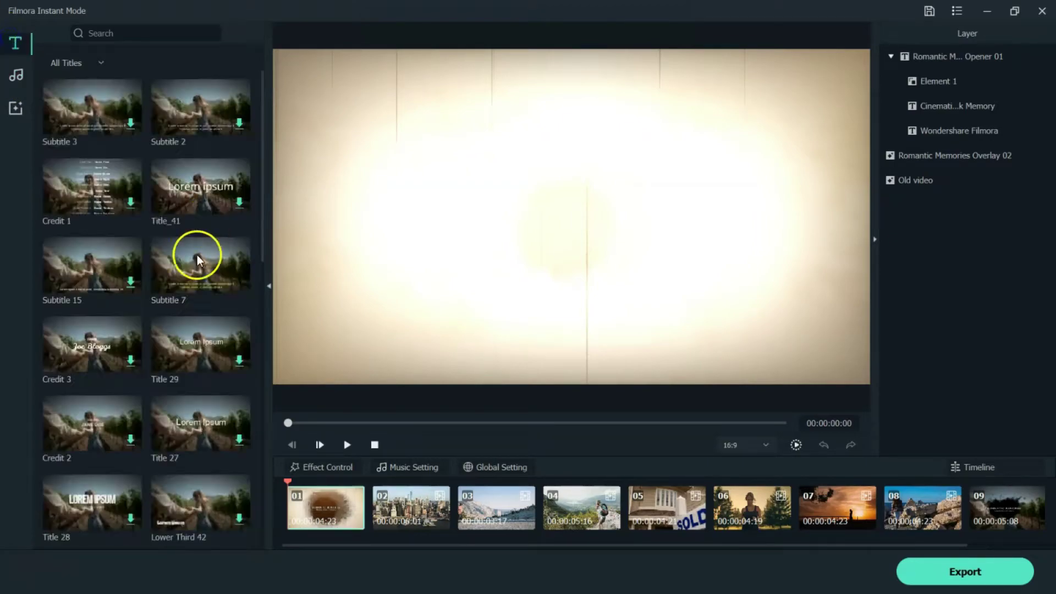
left_click(75, 63)
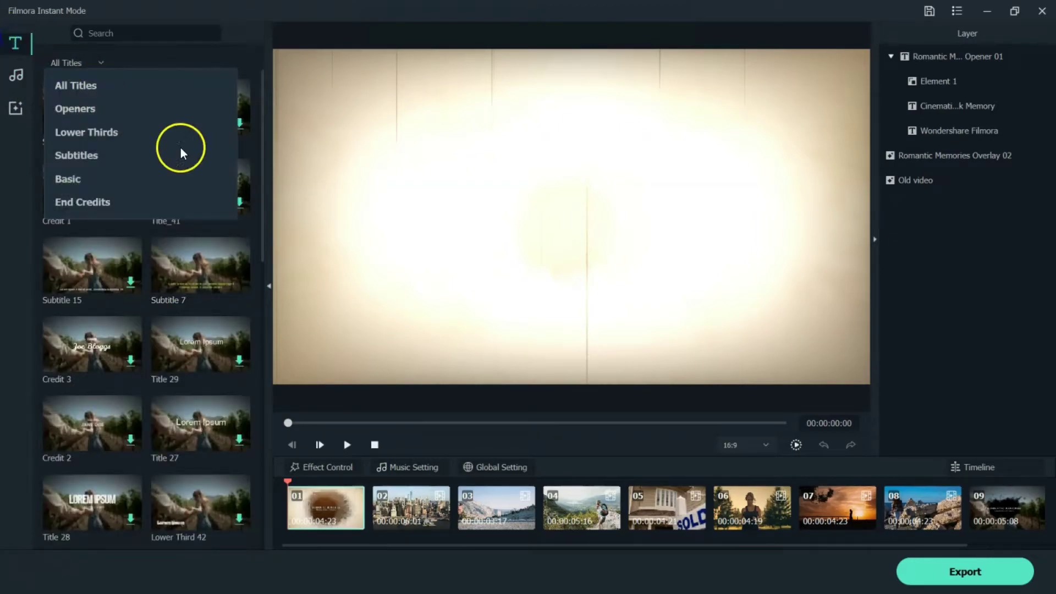
left_click(16, 106)
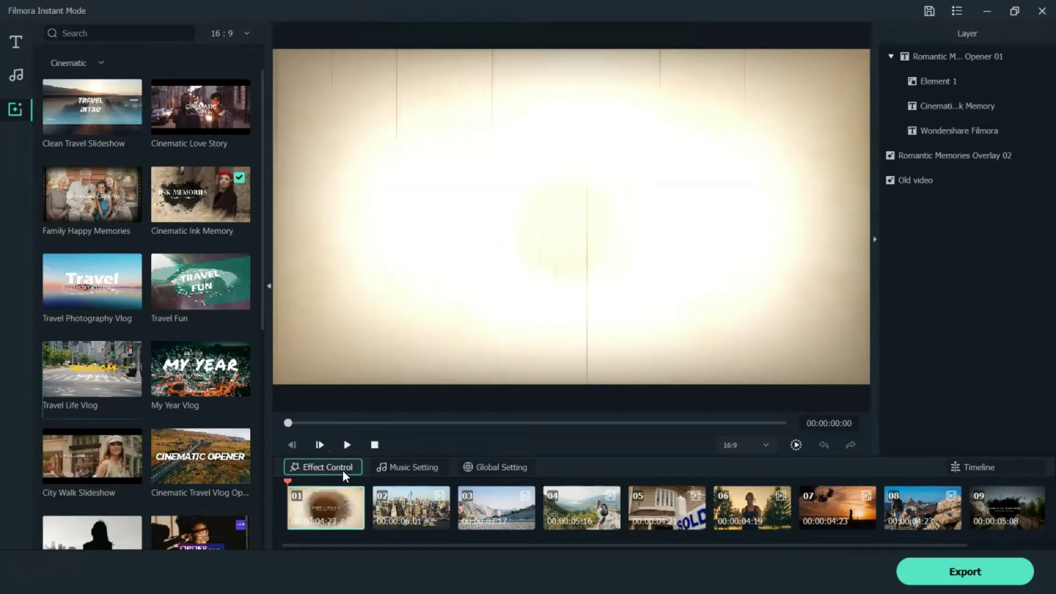
- Play the Cinematic Ink Memory intro through to 00:00:45:01 and its INK MEMORIES title card
left_click(434, 473)
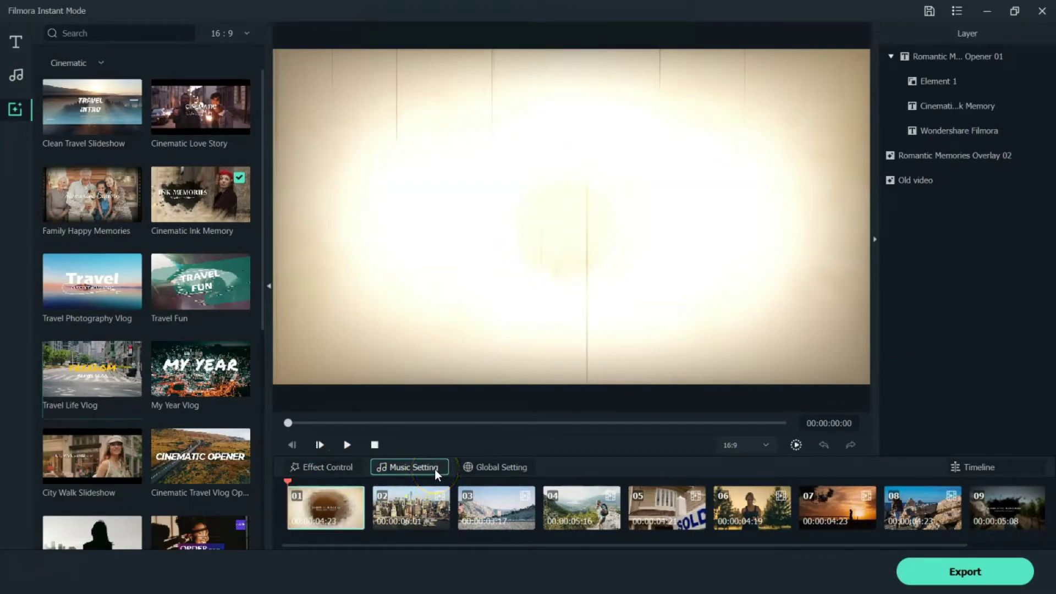
left_click(332, 456)
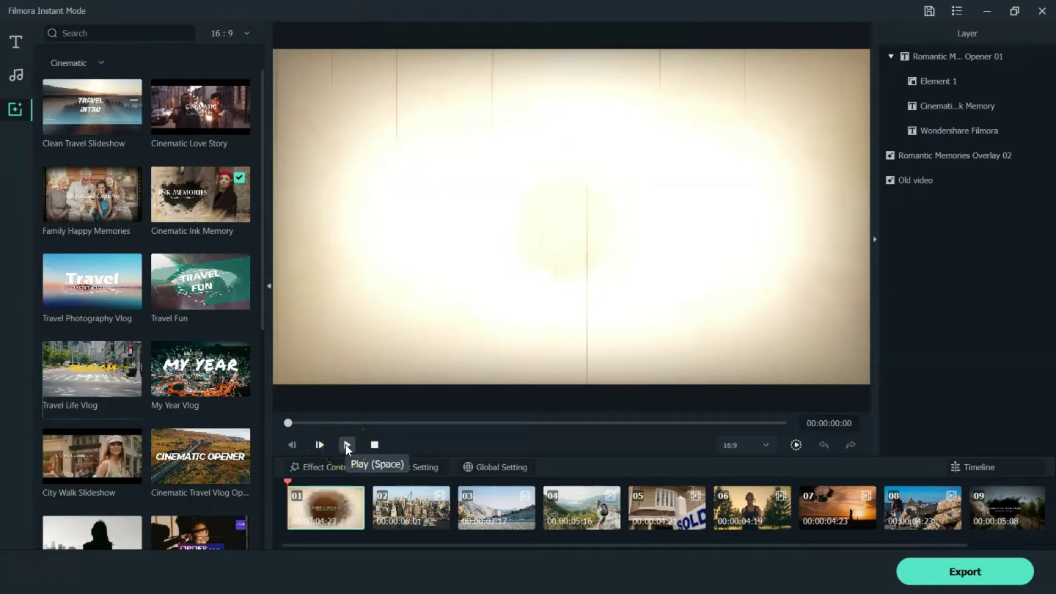
left_click(347, 446)
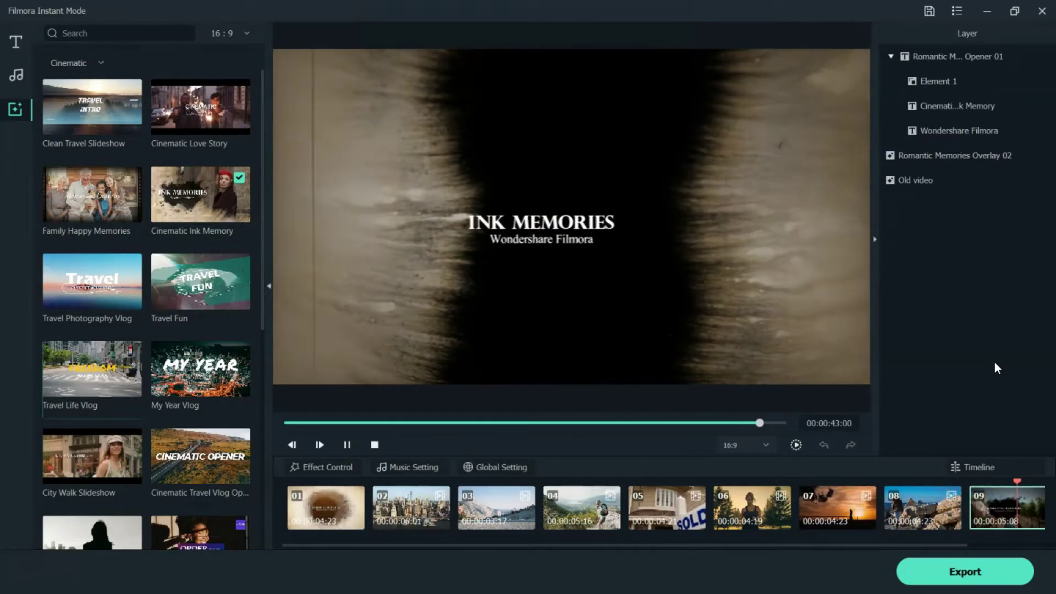
left_click(1014, 384)
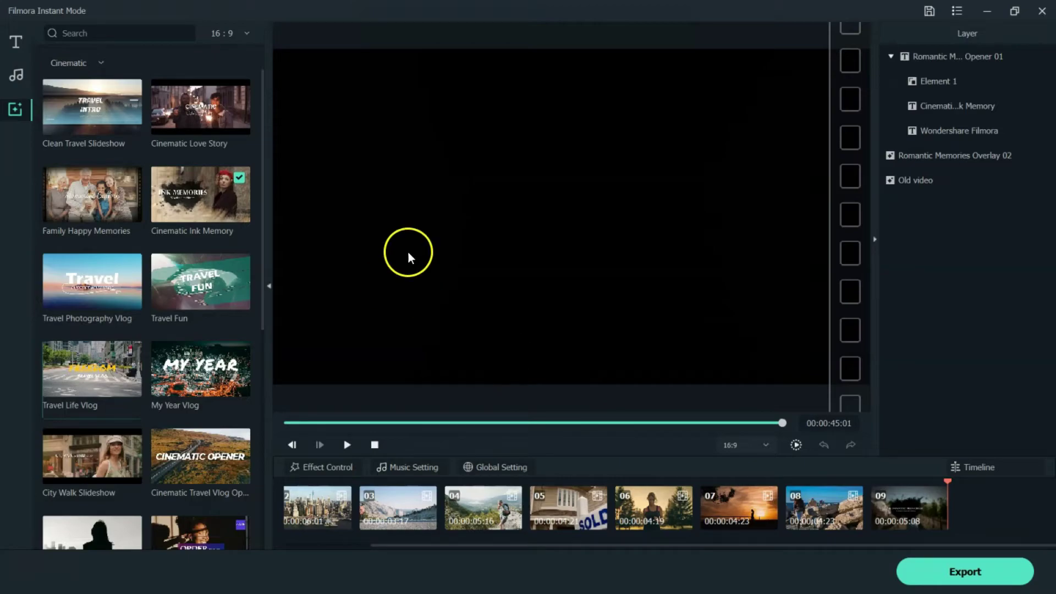
- Inspect the Element 1, title, Overlay 02, Old video and subtitle layers, then bring up Export
left_click(929, 102)
left_click(923, 83)
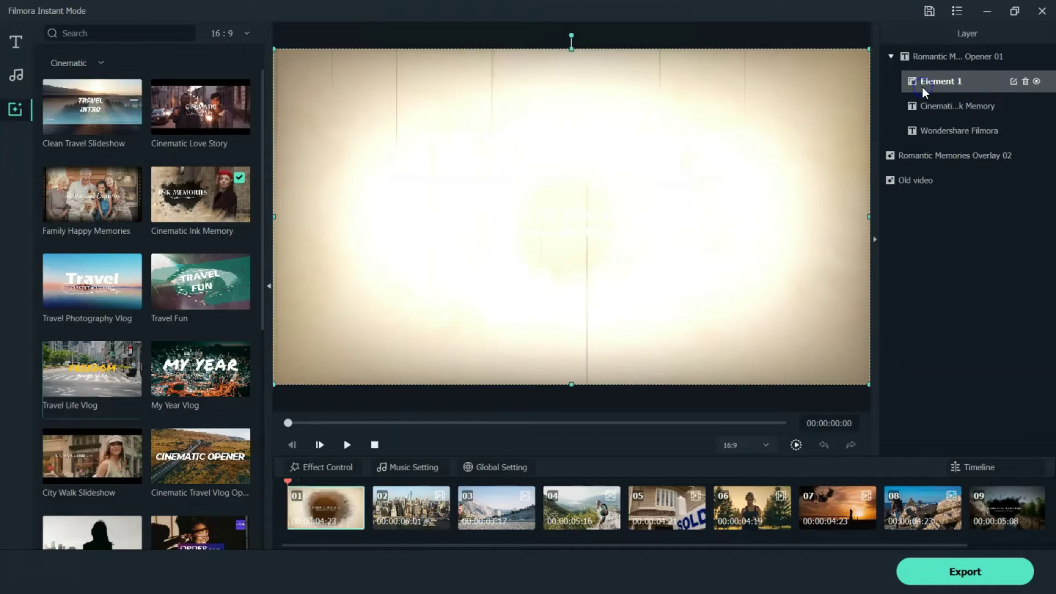
left_click(922, 158)
left_click(912, 181)
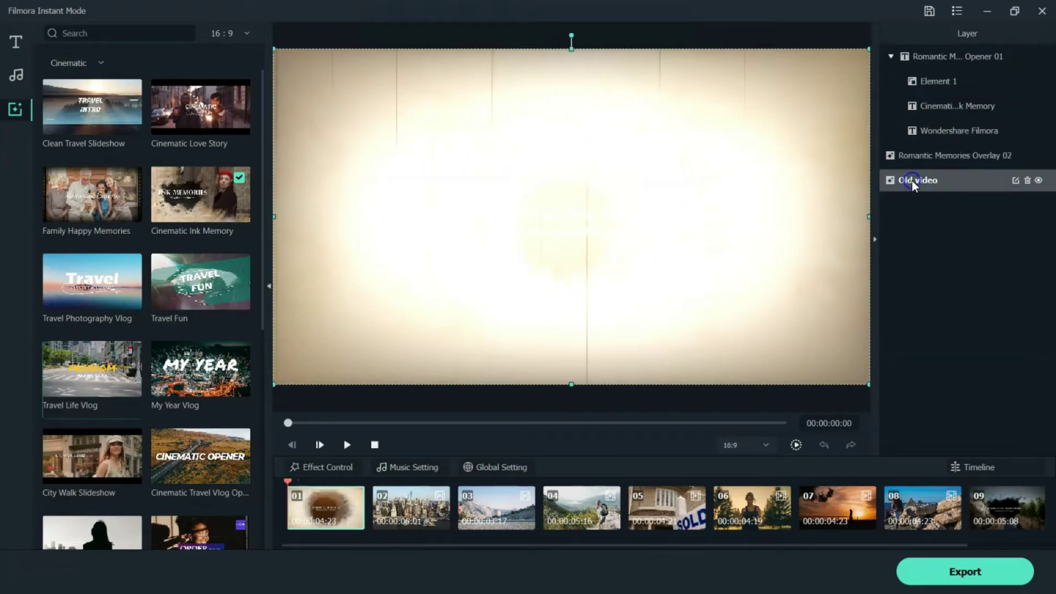
left_click(925, 83)
left_click(934, 107)
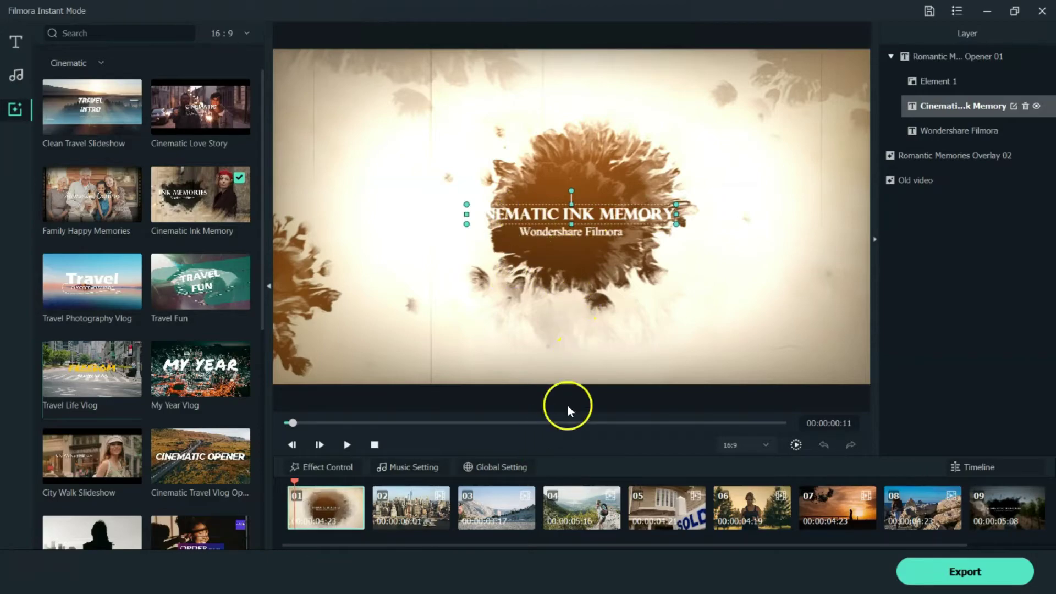
left_click(945, 131)
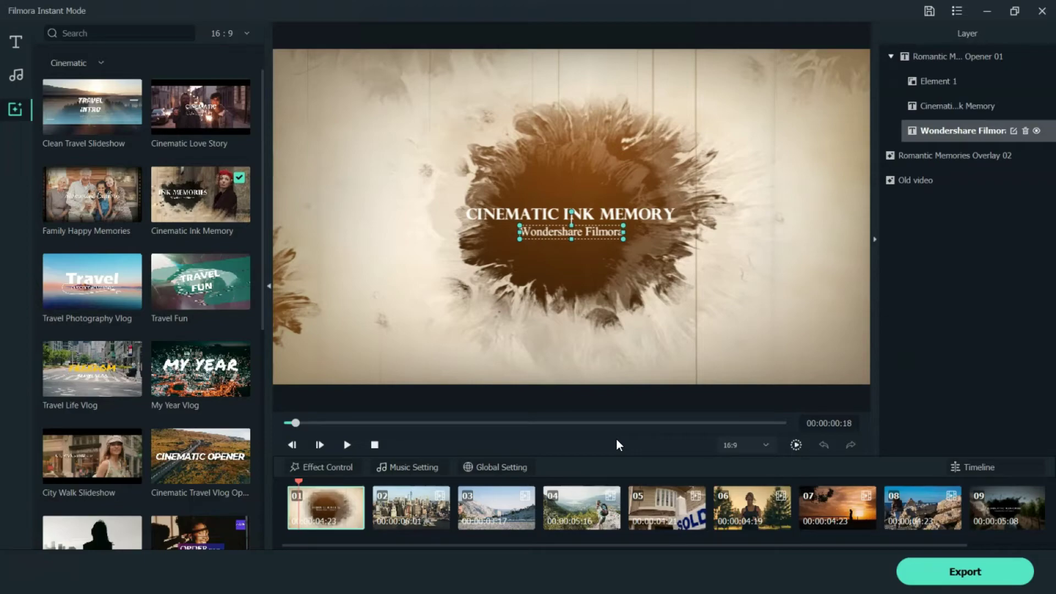
left_click(989, 570)
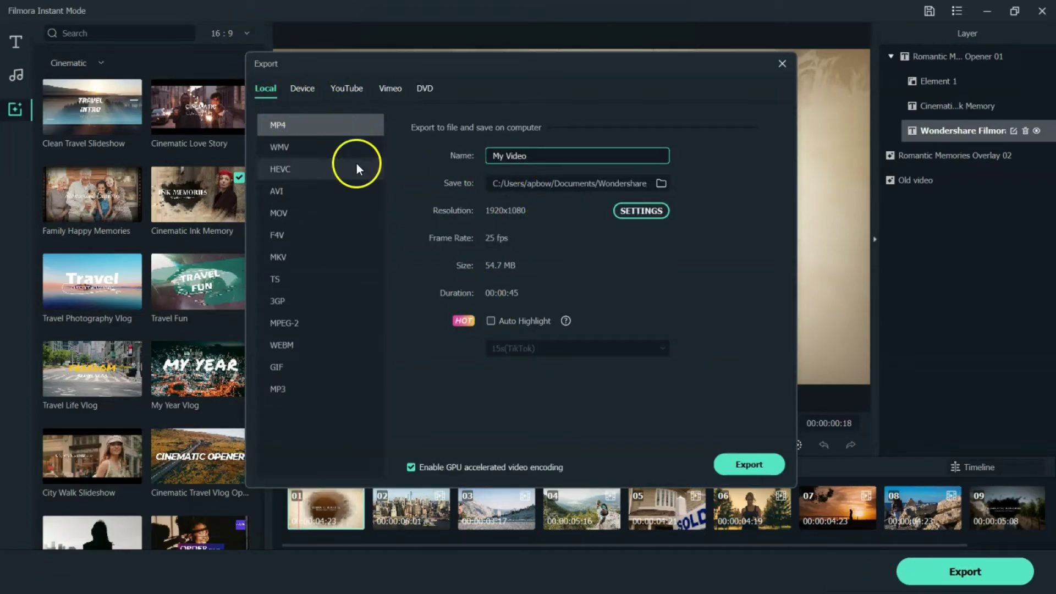
- Confirm the MP4 export settings at Best quality, keeping the 10000 kbps video bit rate
left_click(638, 214)
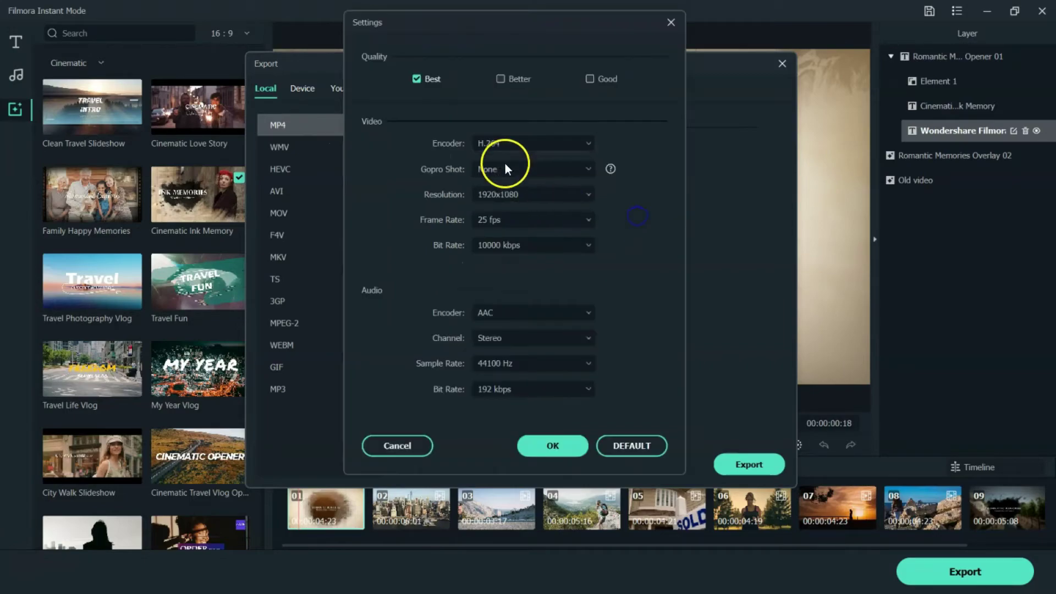
left_click(511, 246)
left_click(527, 250)
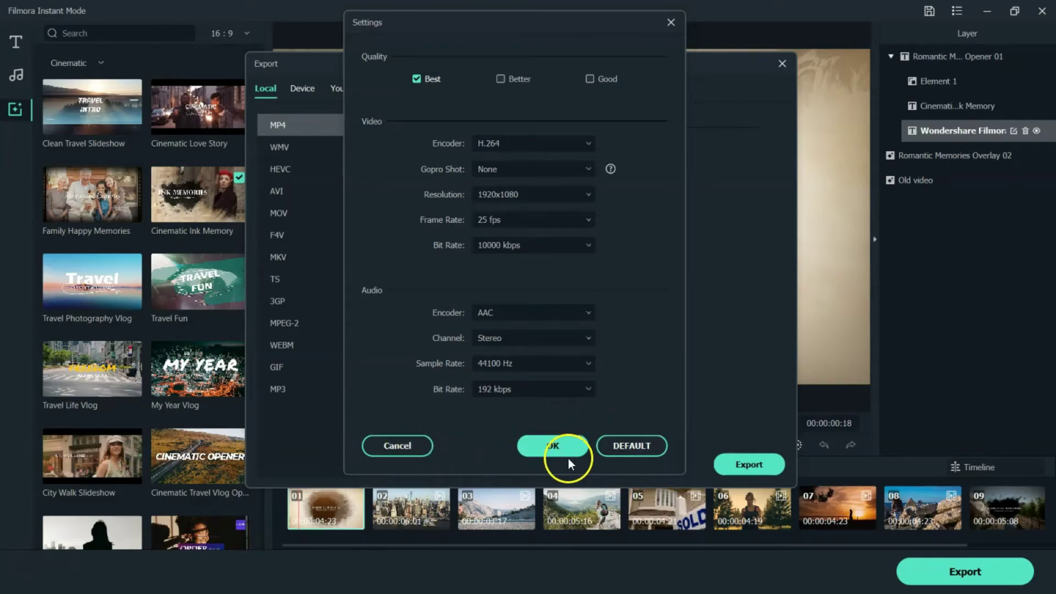
left_click(402, 450)
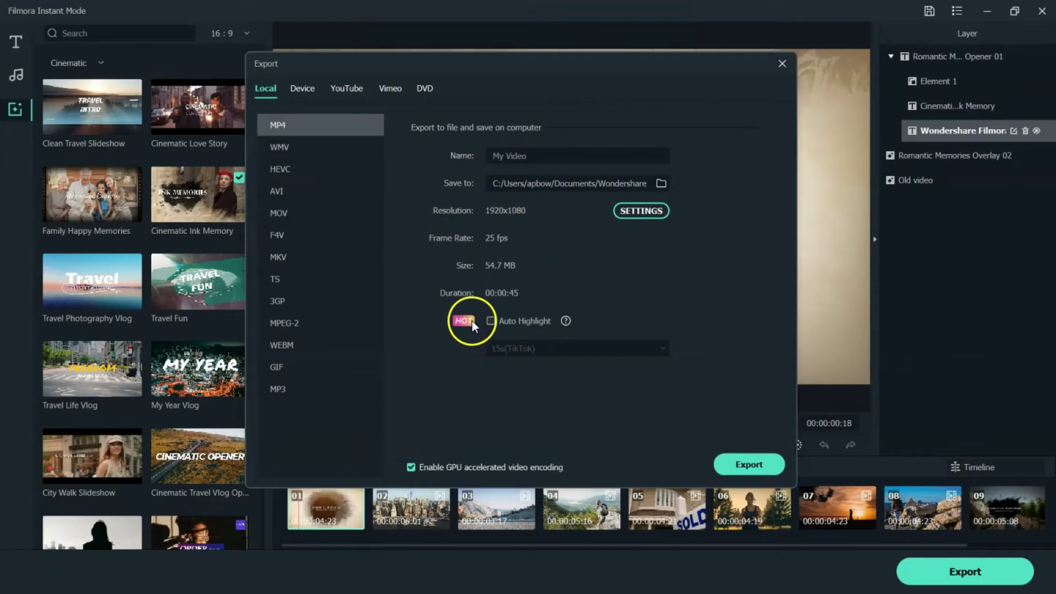
- Enable Auto Highlight for the export with a 15s(TikTok) highlight length
left_click(493, 322)
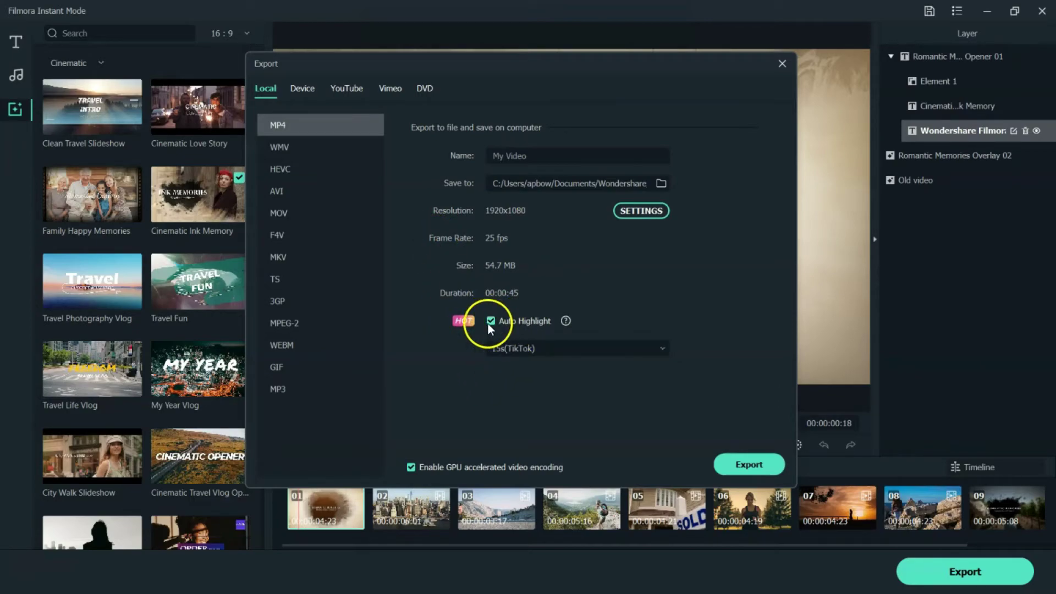
left_click(536, 353)
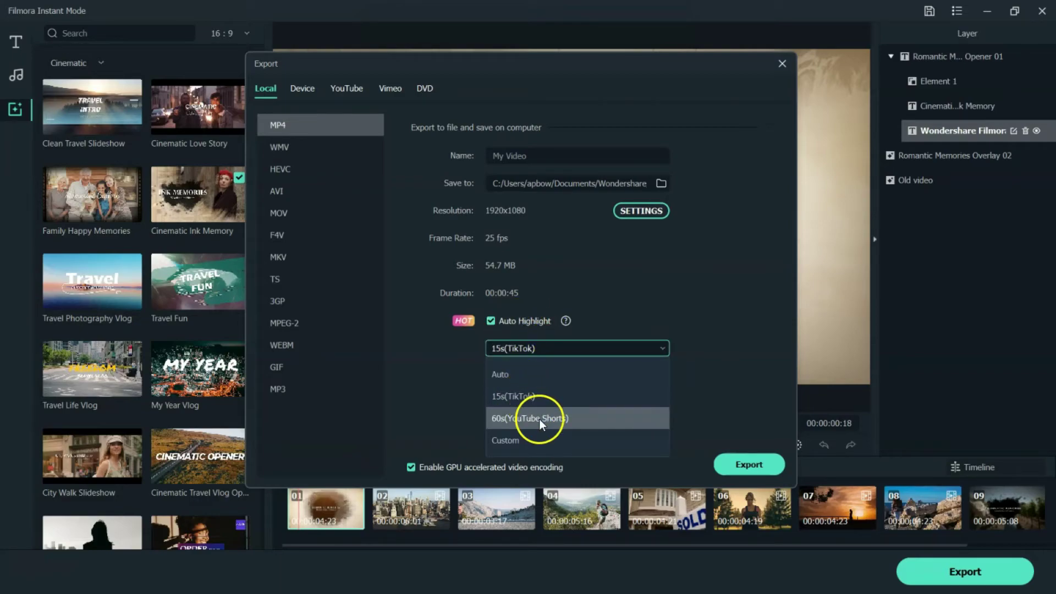
left_click(603, 322)
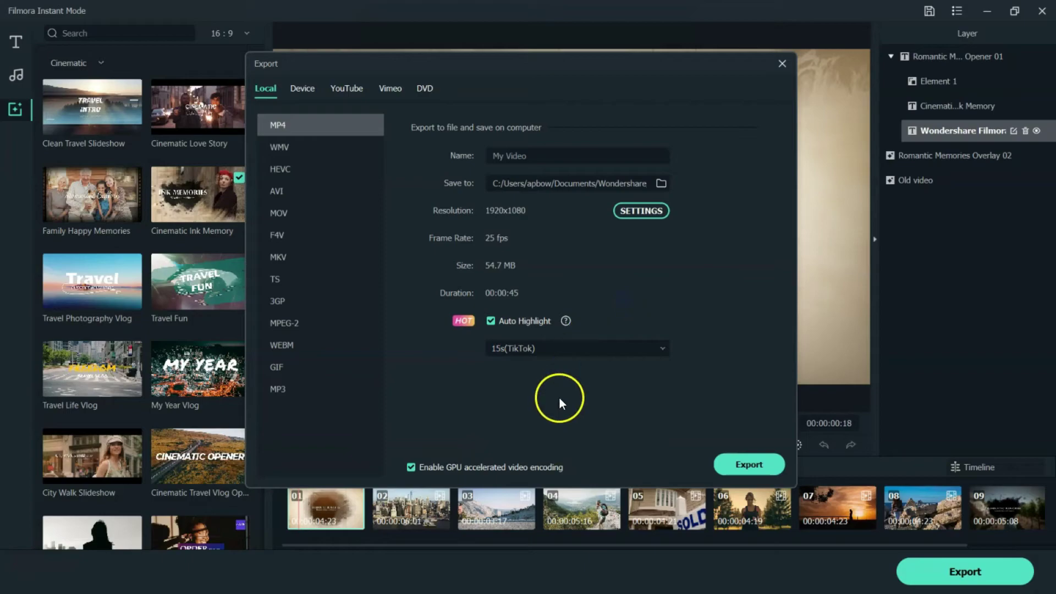